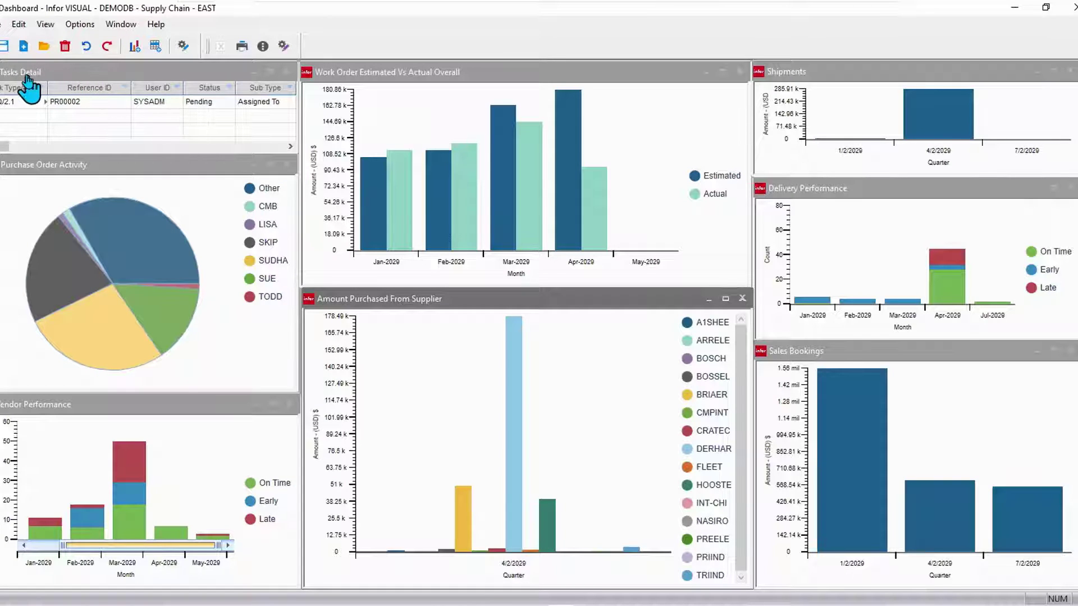
Look through the saved dashboards list and dashboard options, closing both without changes
click(27, 78)
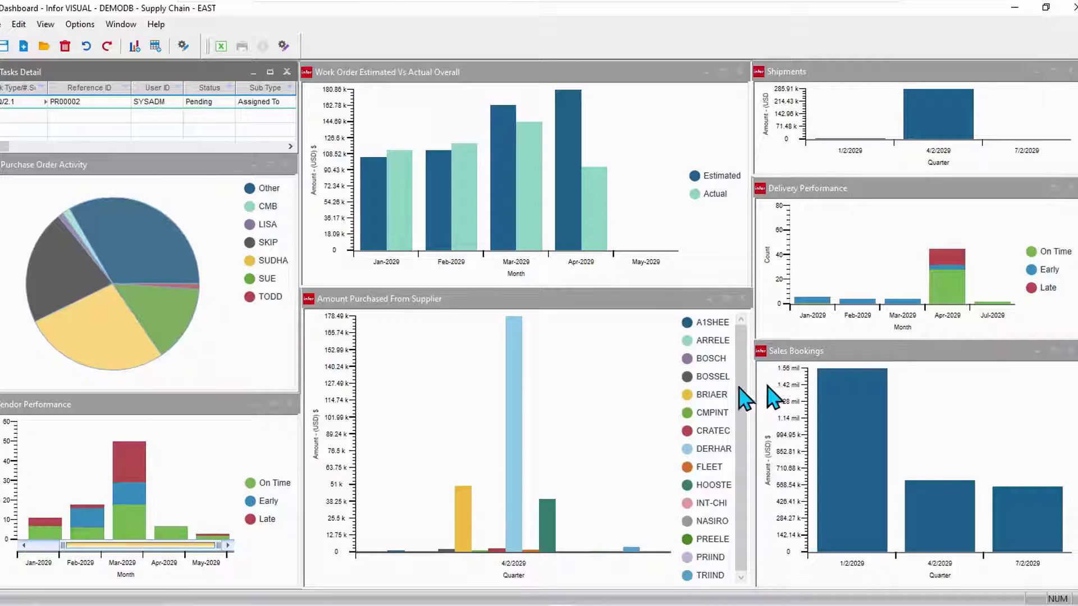
click(43, 49)
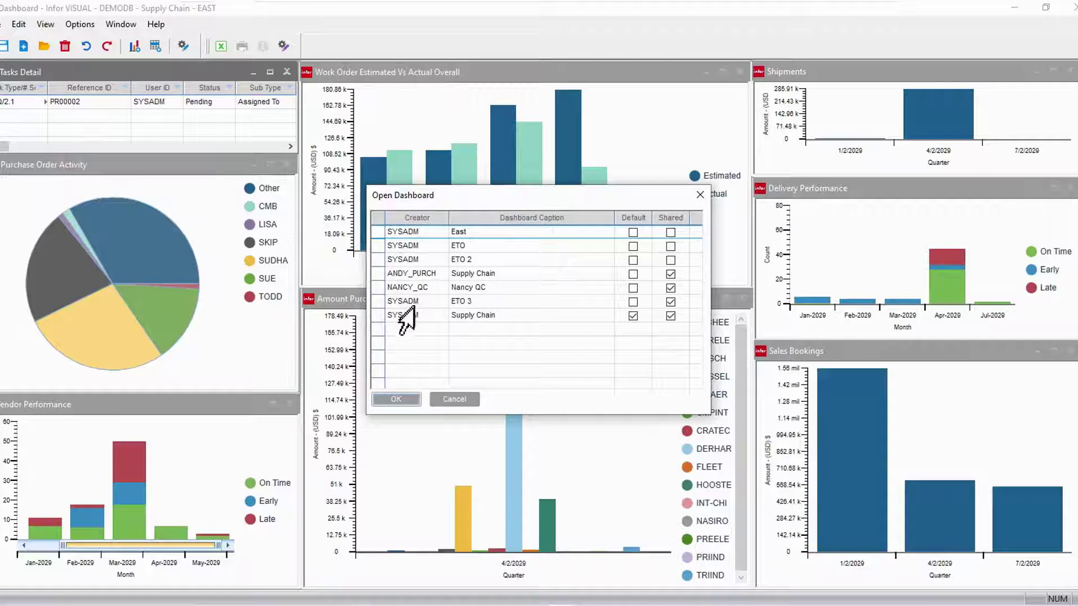
click(459, 402)
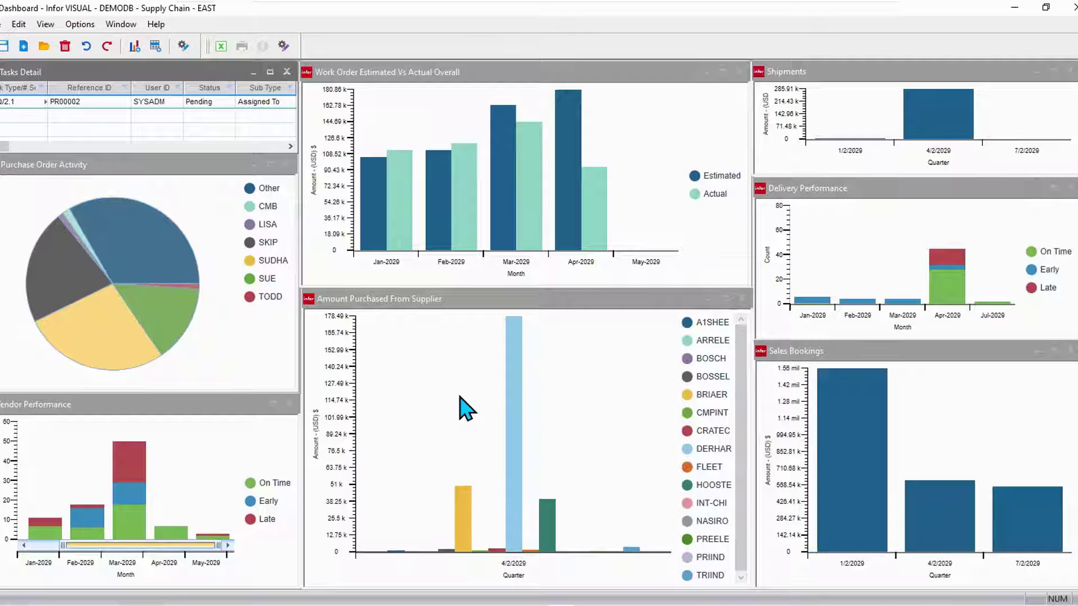
mouse_move(392, 216)
click(81, 24)
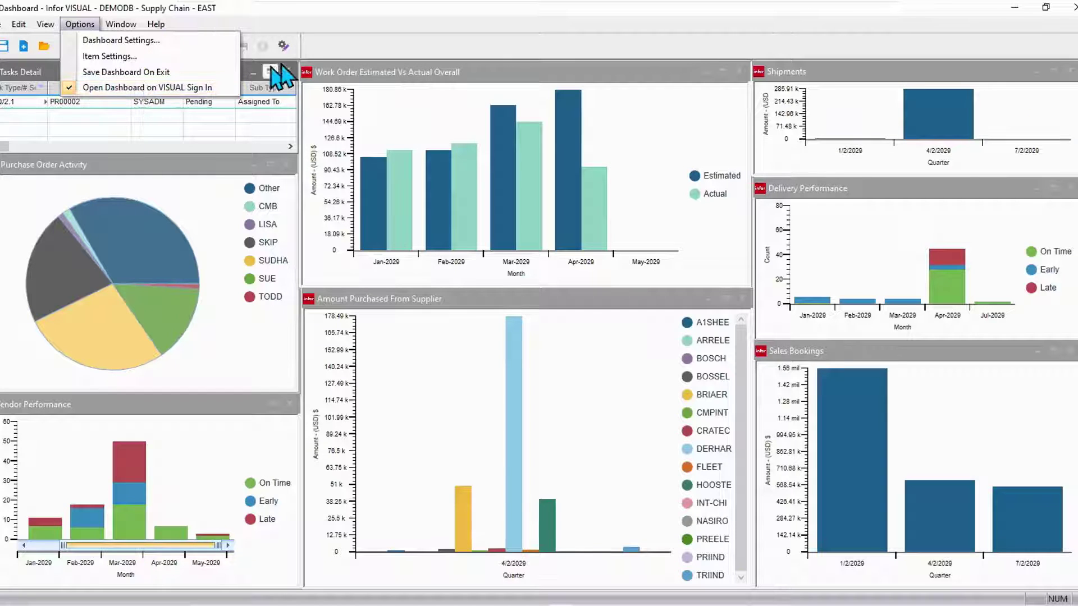
click(336, 56)
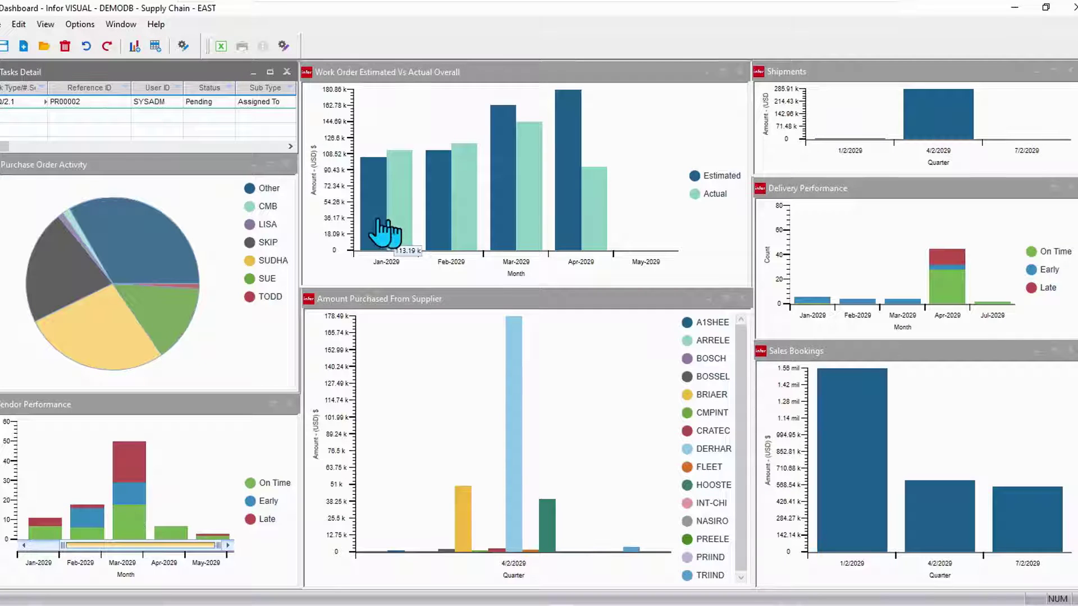
Add a new System analytic using the Open Accounts Payable chart type
click(135, 48)
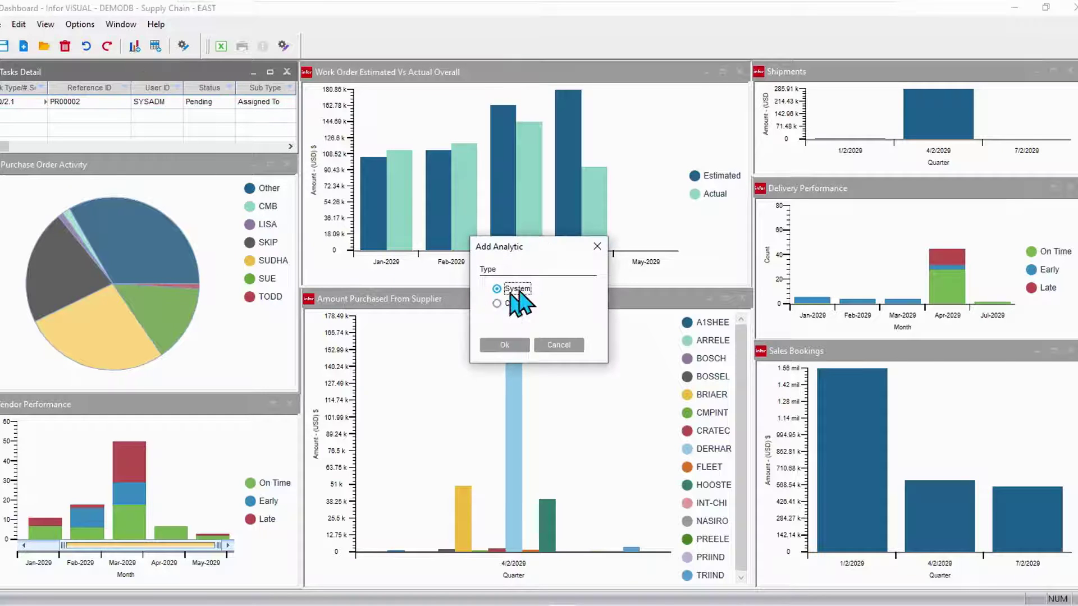
click(504, 347)
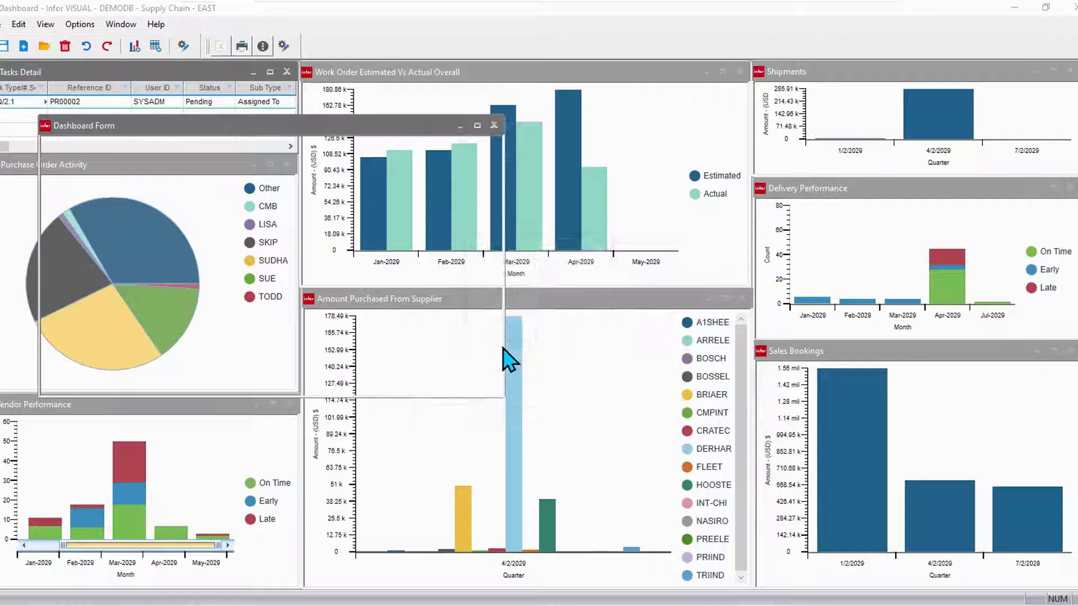
click(651, 149)
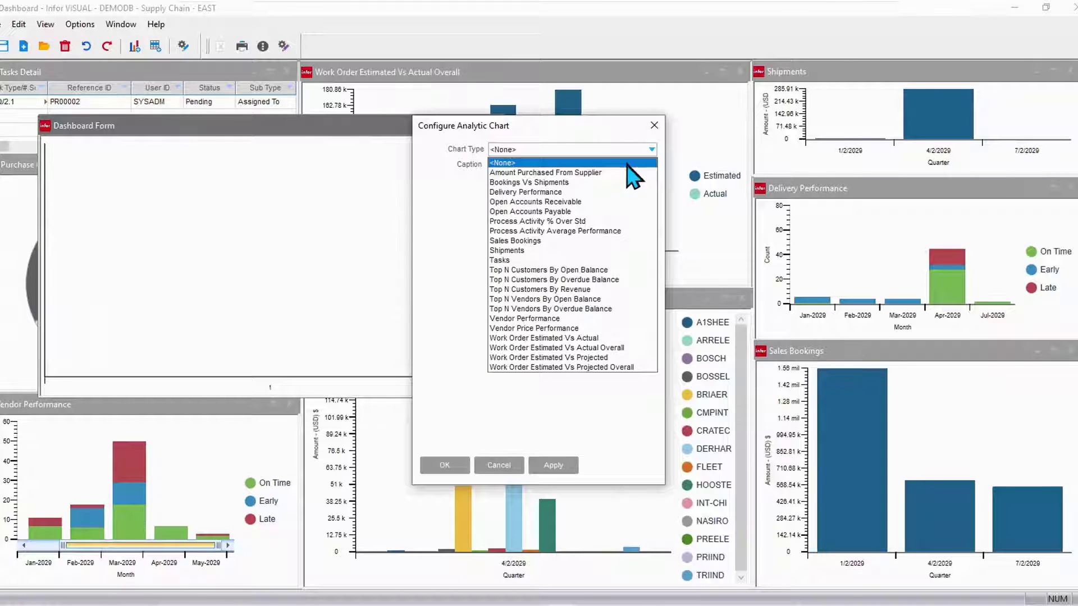
click(556, 211)
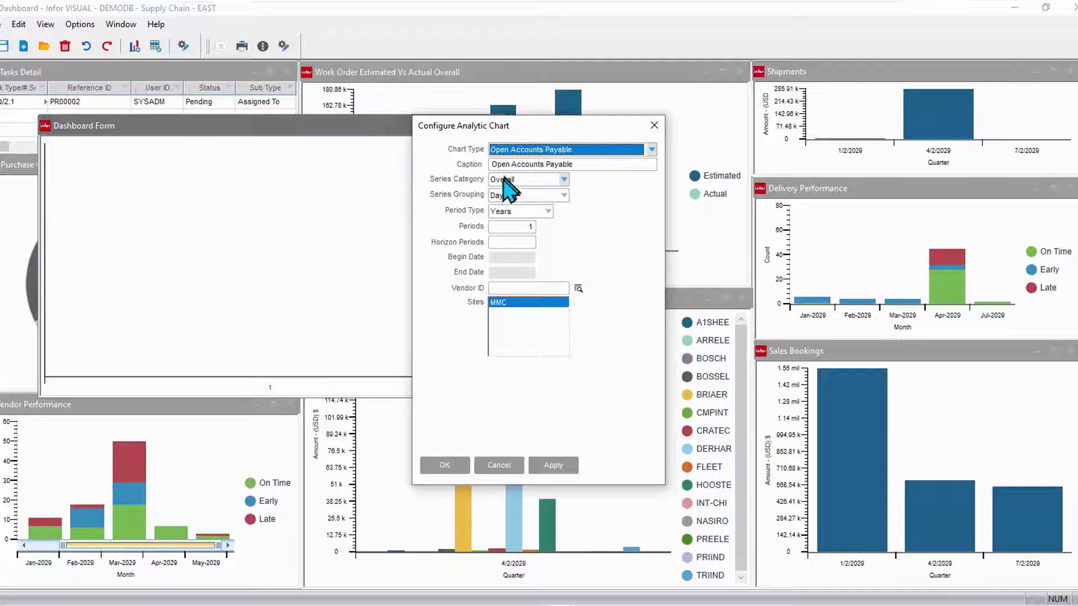
Set the series to Vendor ID, grouped by Week, with a Months period type
click(565, 180)
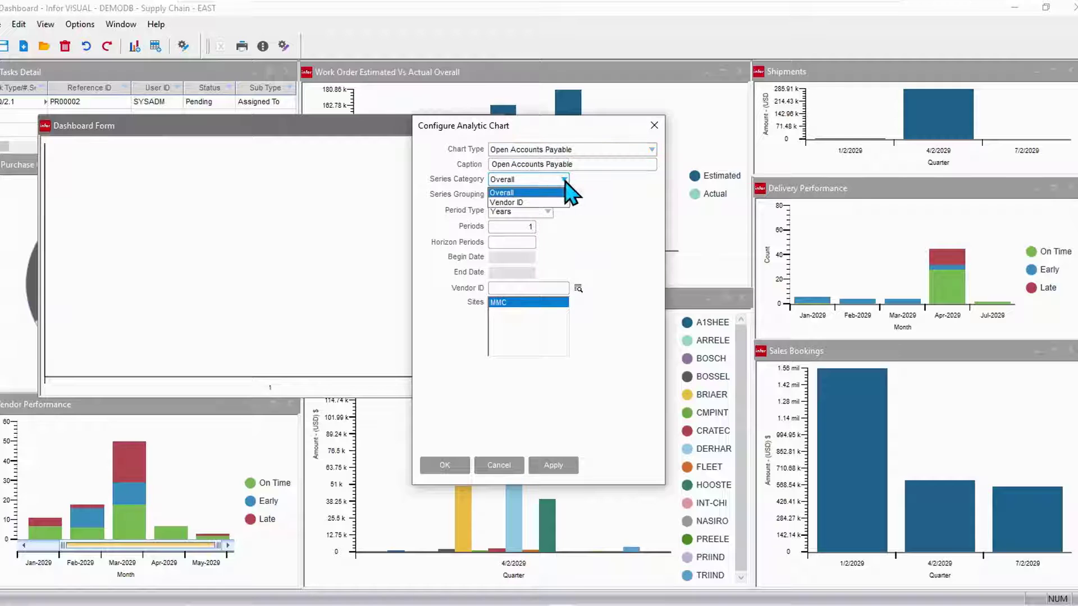
click(520, 203)
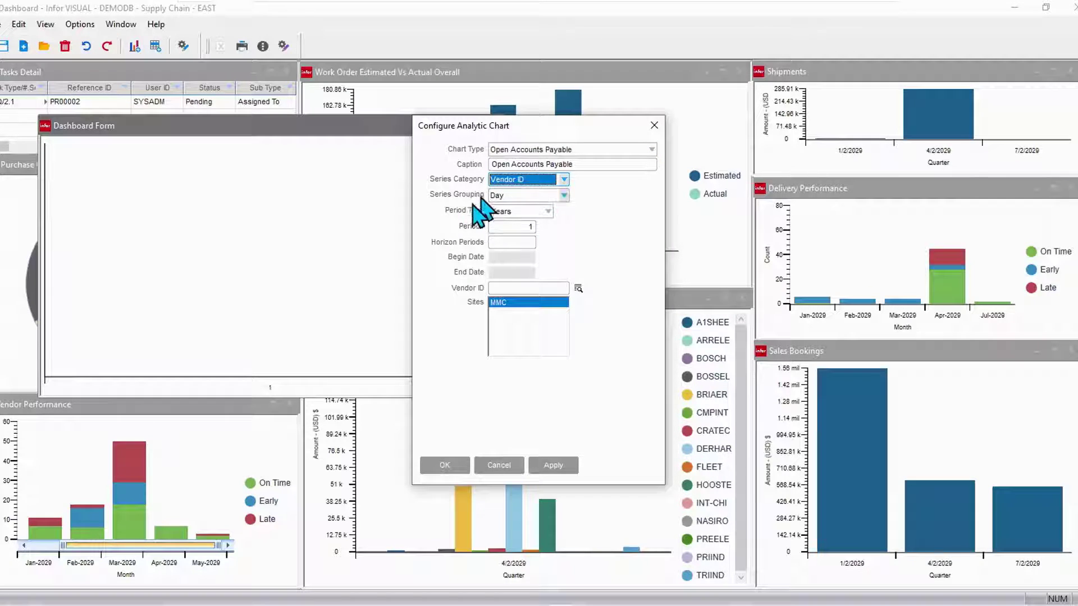
click(564, 195)
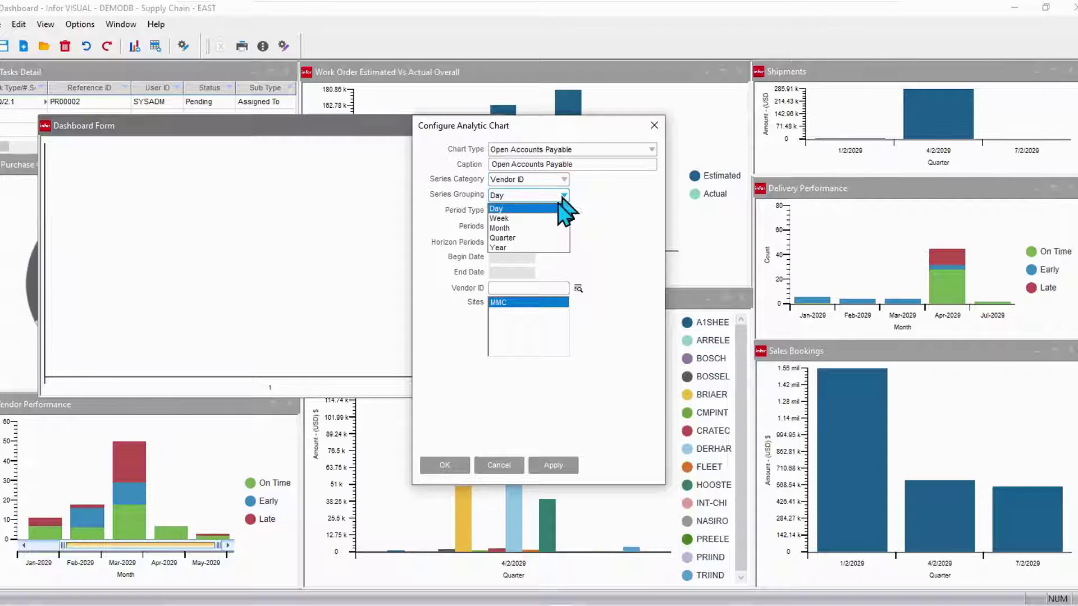
click(499, 218)
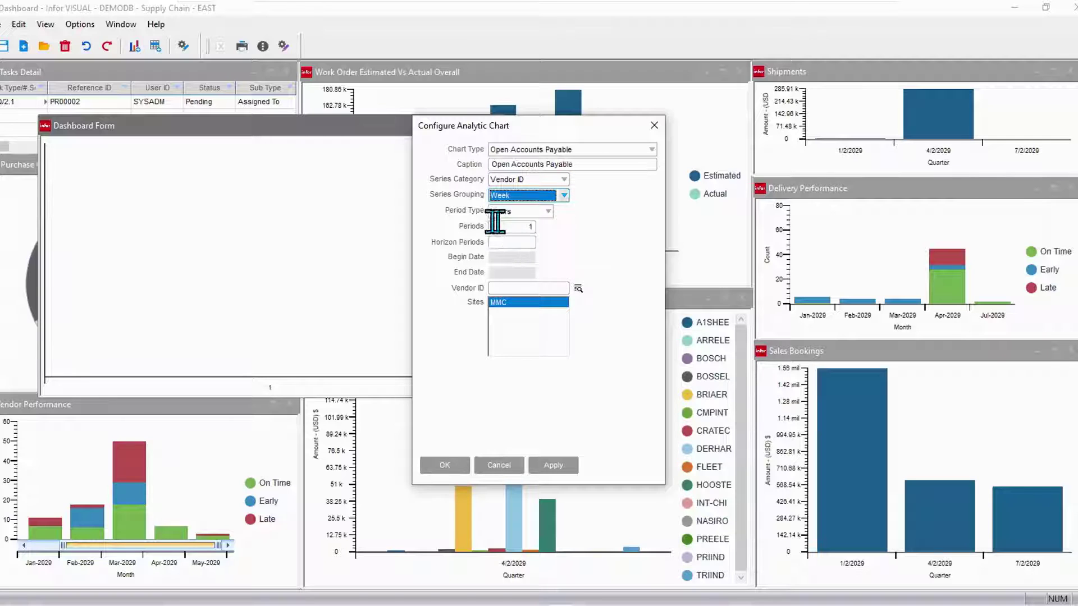
click(548, 212)
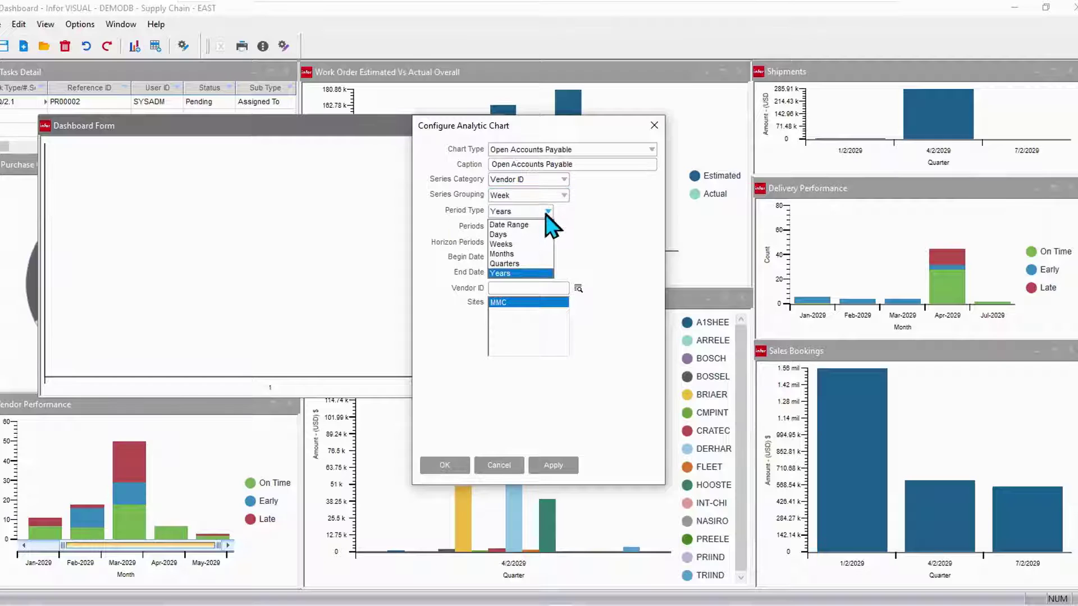
click(505, 254)
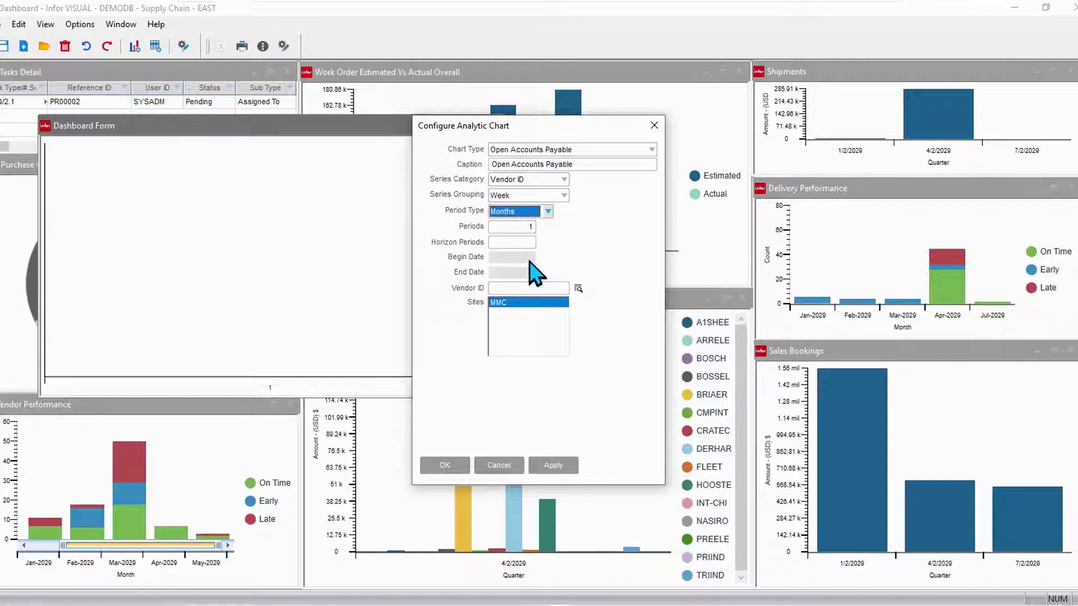
Apply the settings and shift the configuration dialog right to reveal the BOSSEL and DERHAR legend
click(555, 469)
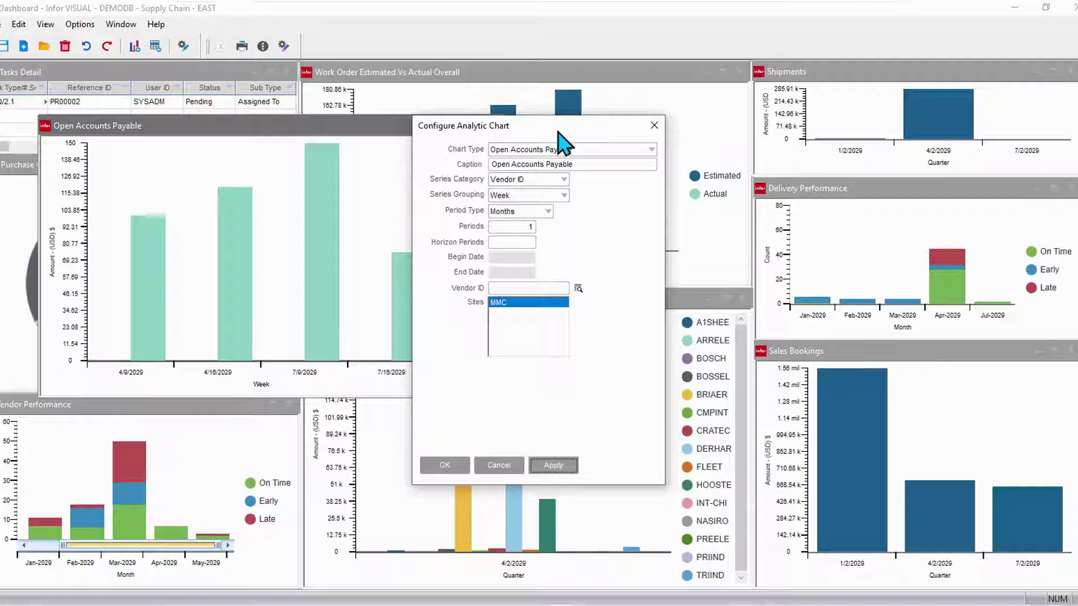
drag(558, 131, 712, 125)
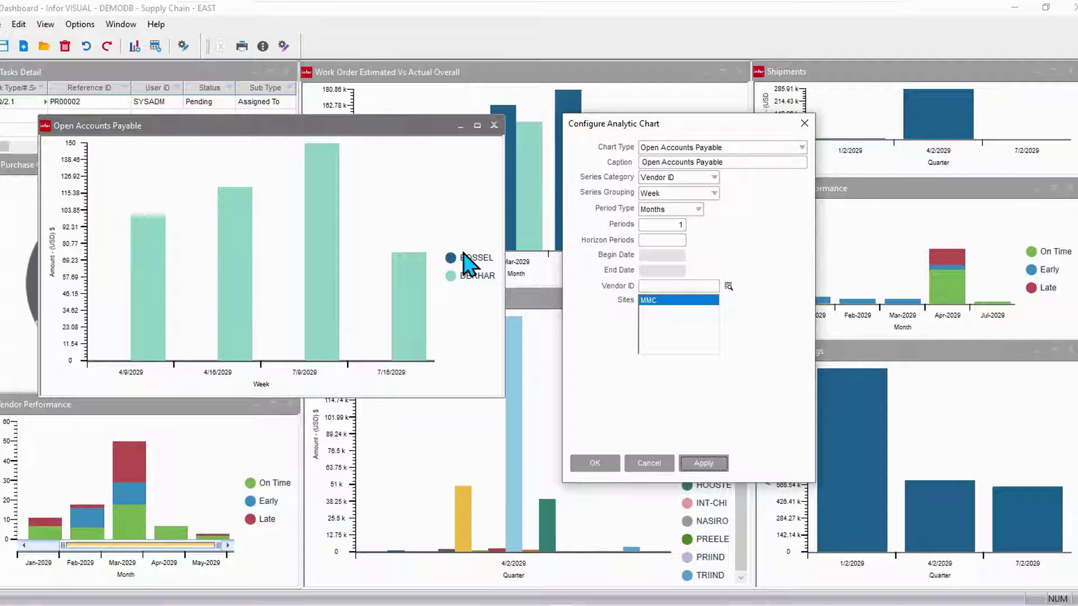
Switch the period type to Quarters and the grouping to Month, applying each change
click(699, 209)
click(651, 261)
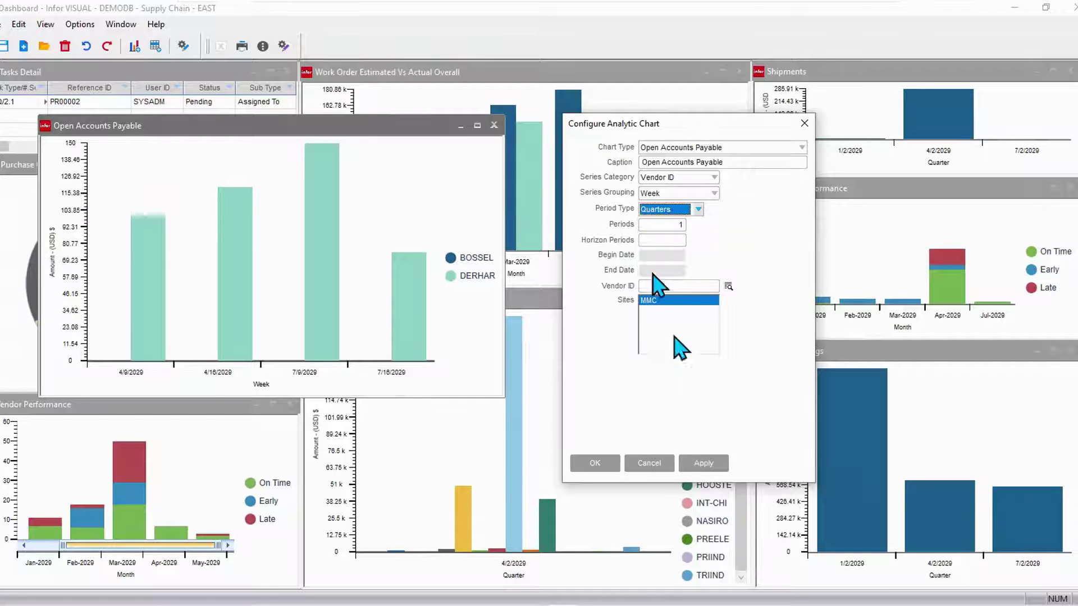
click(704, 465)
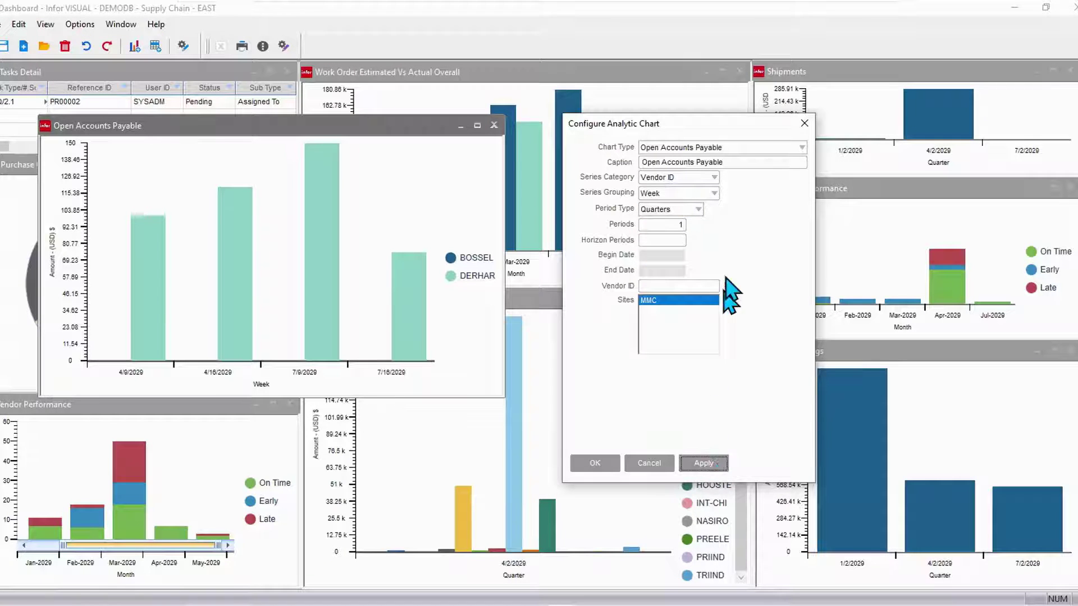
click(715, 193)
click(665, 231)
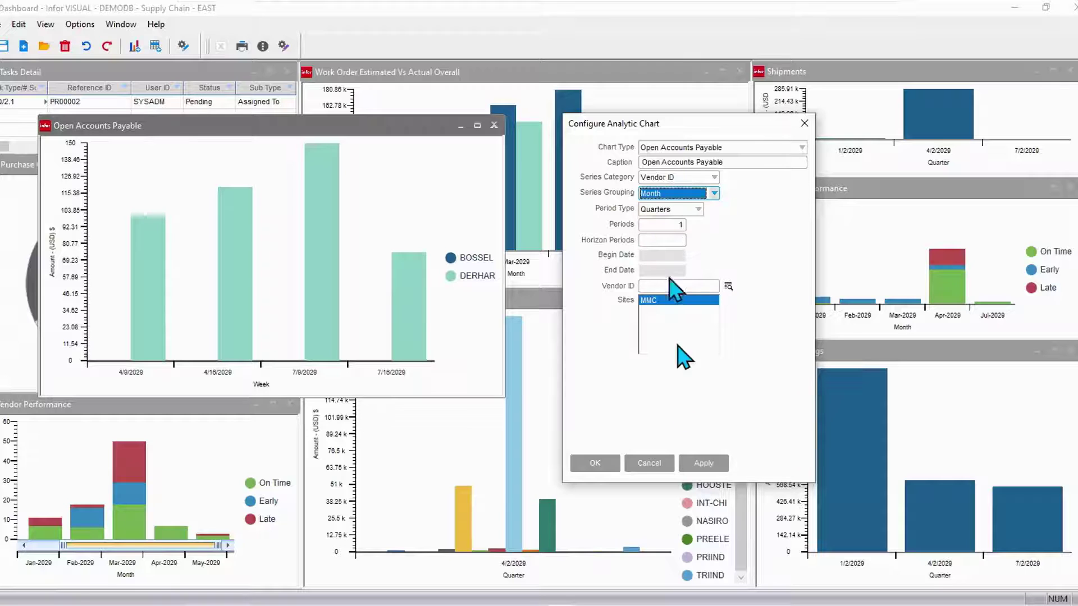
click(702, 463)
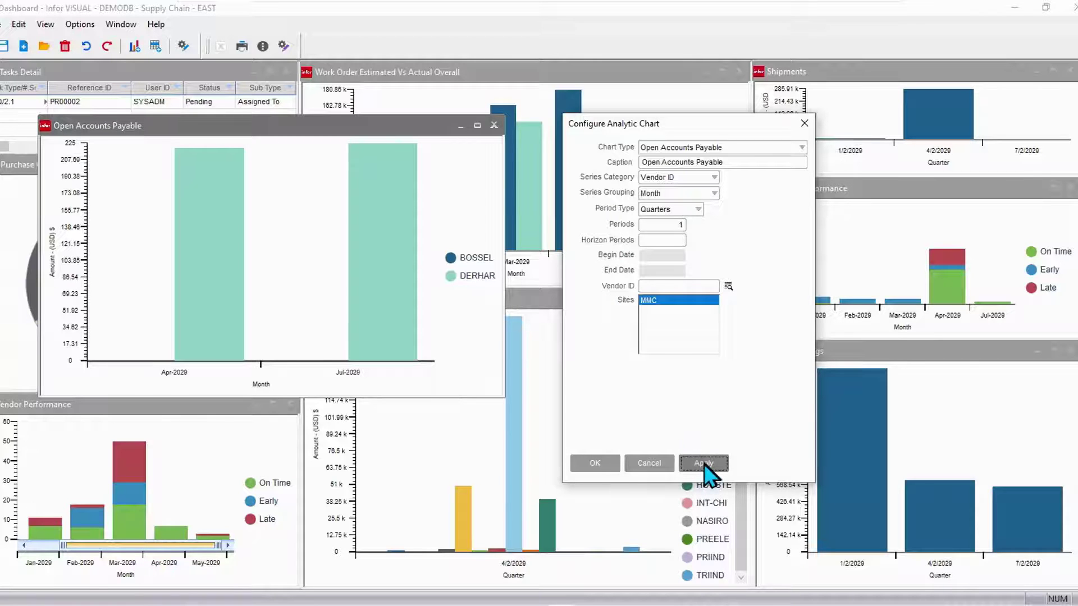
Close the chart configuration and bring the Work Order, Open Accounts Payable and Amount Purchased charts forward
click(650, 463)
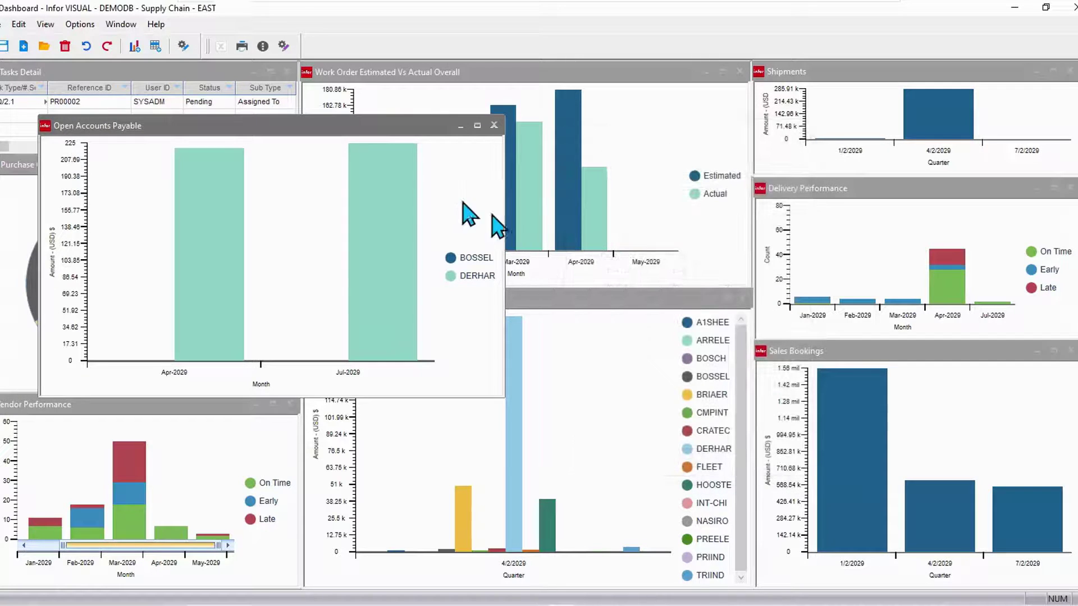
click(573, 300)
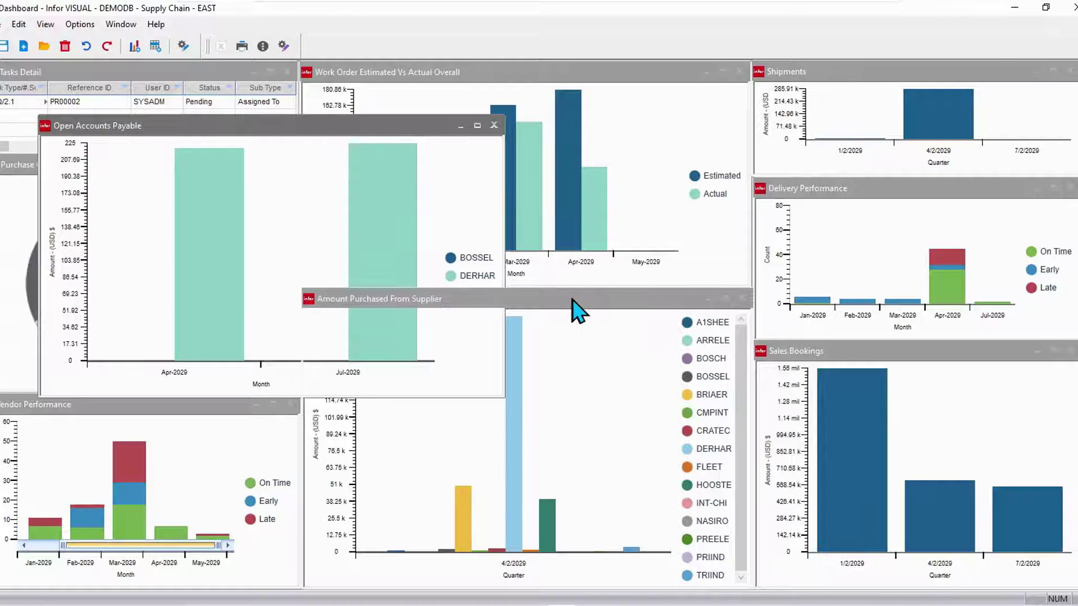
click(119, 24)
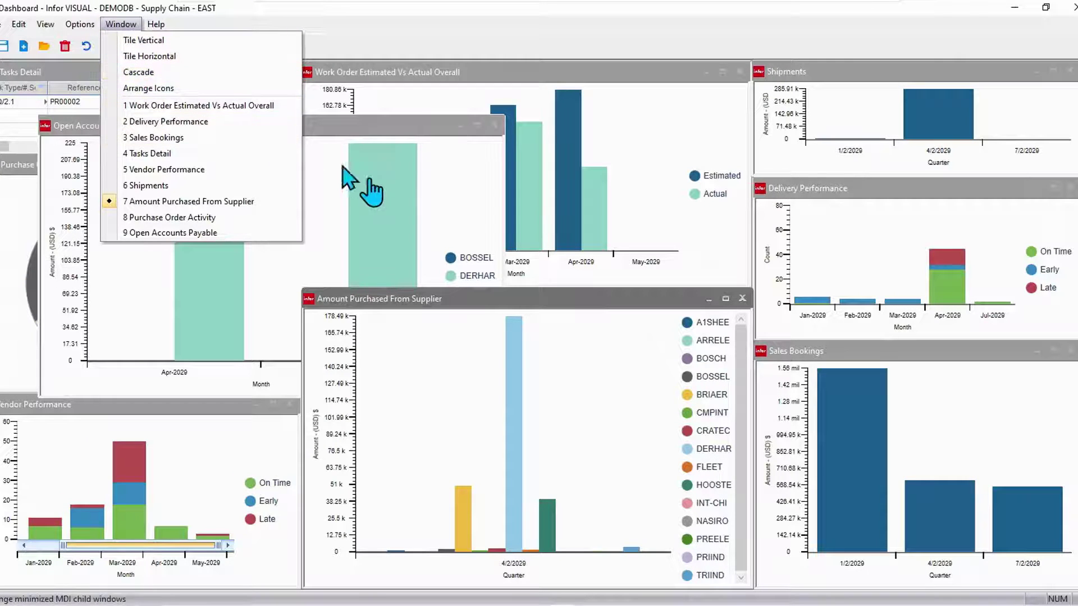
click(413, 140)
click(253, 128)
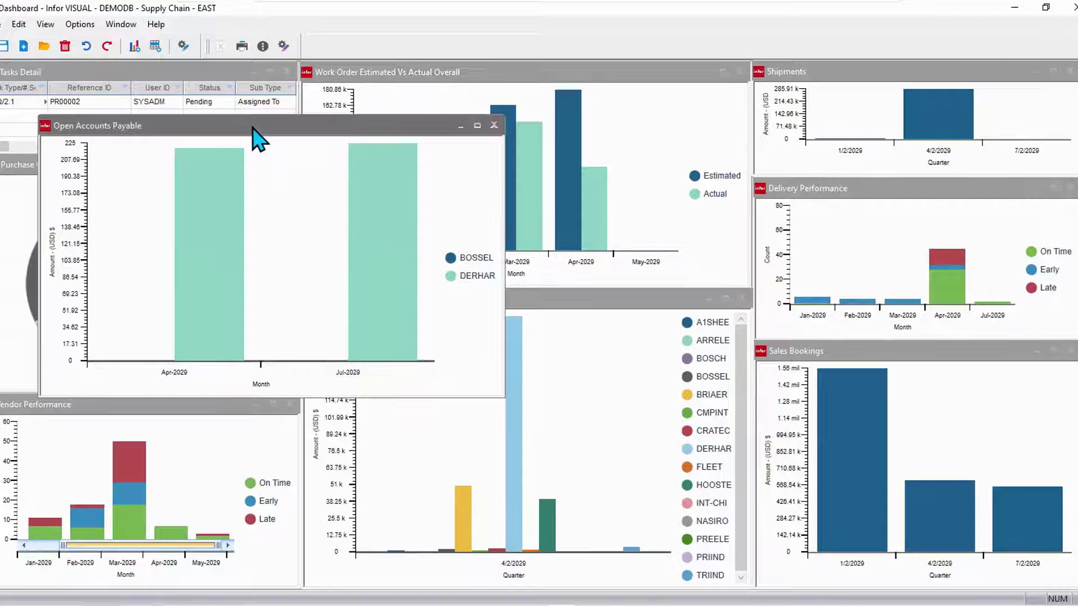
click(625, 299)
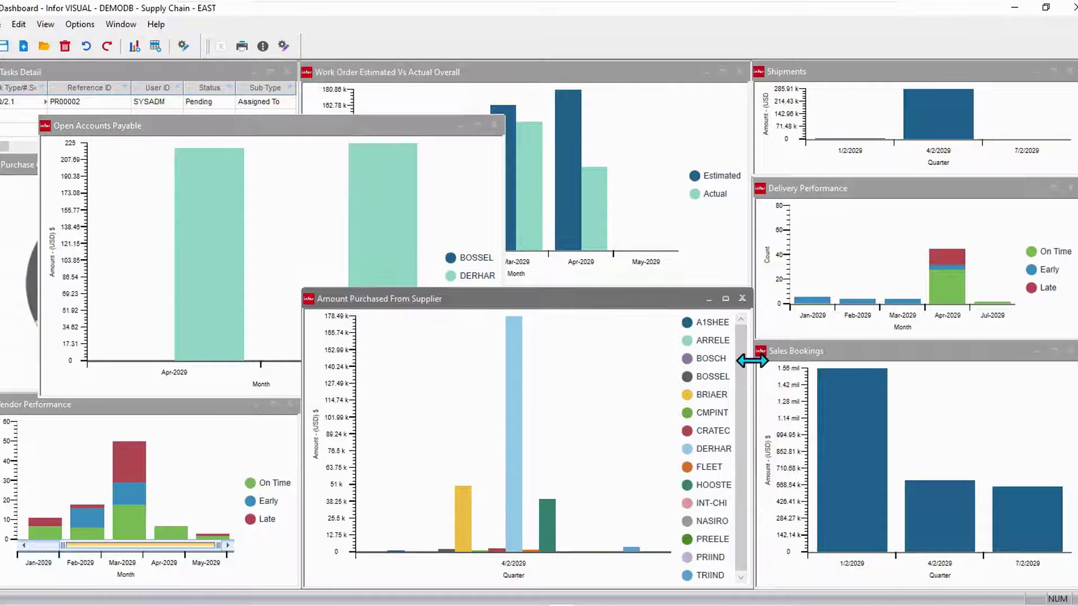
Narrow Amount Purchased From Supplier, then move and resize the AP chart into the lower-middle gap
drag(753, 361, 552, 369)
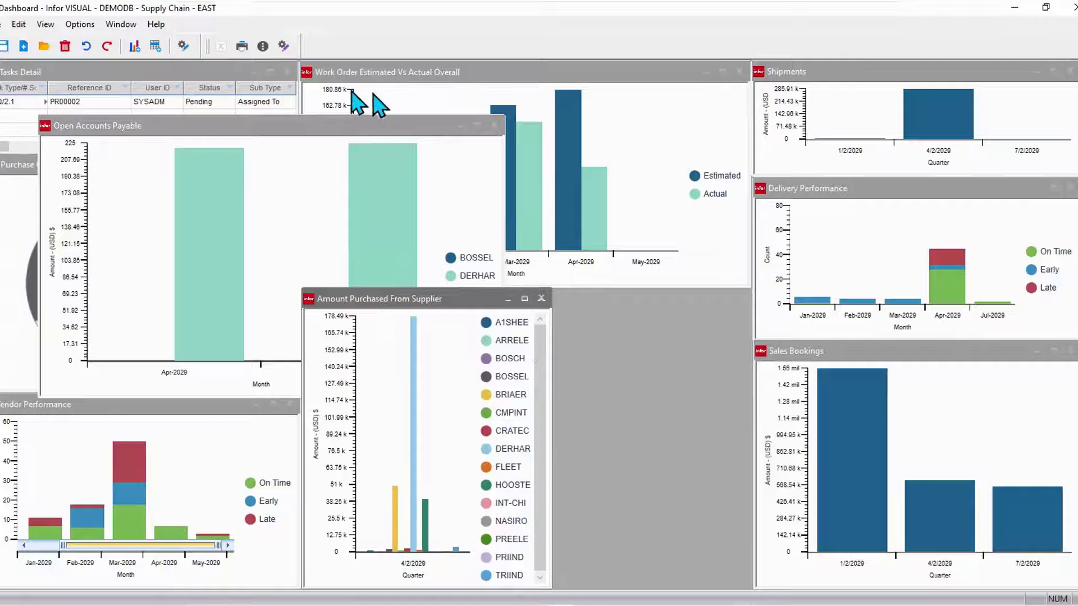
drag(337, 129, 849, 308)
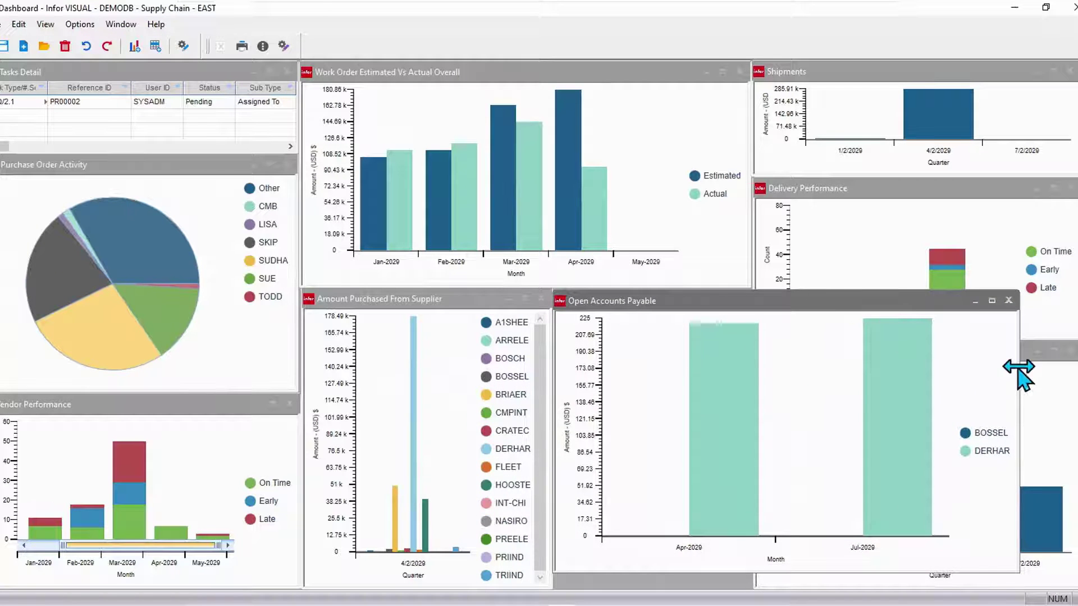
drag(1020, 384, 752, 384)
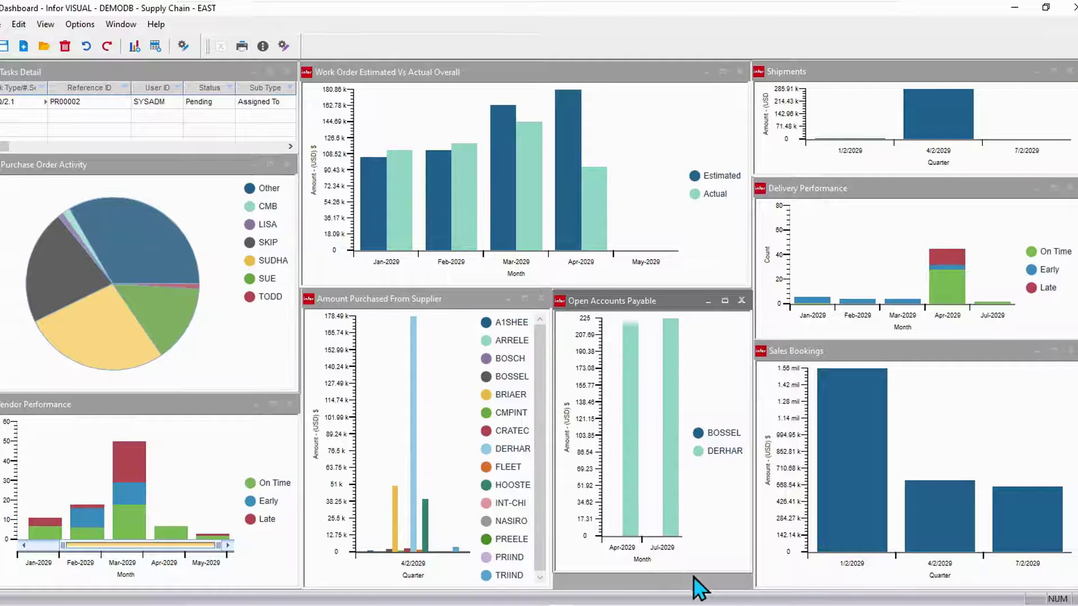
drag(692, 573, 695, 589)
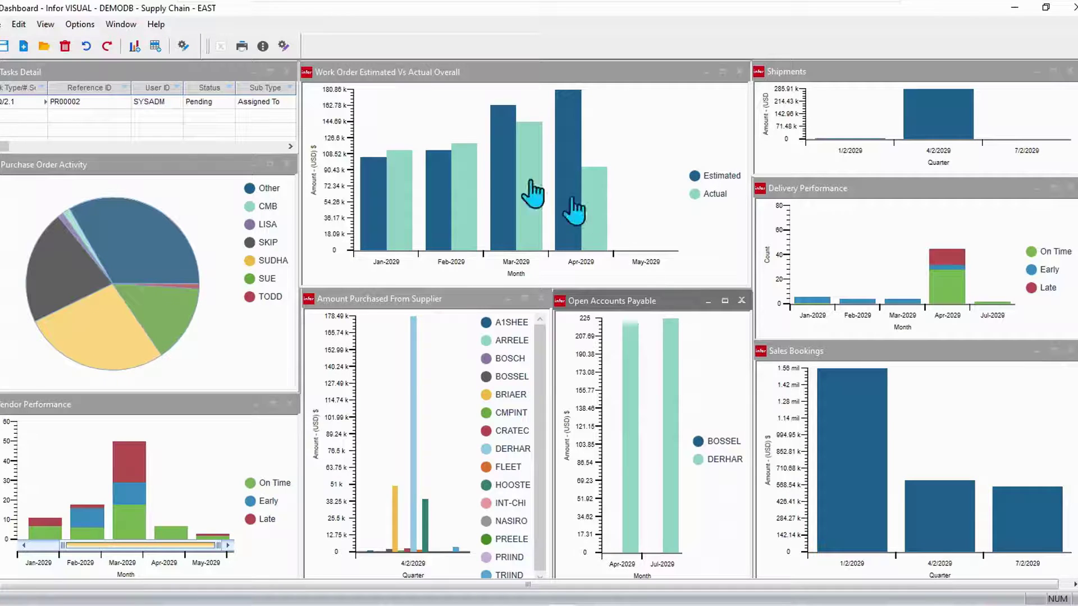
Read the chart bar values, including the 1.56 mil Sales Bookings bar for 1/2/2029
mouse_move(464, 214)
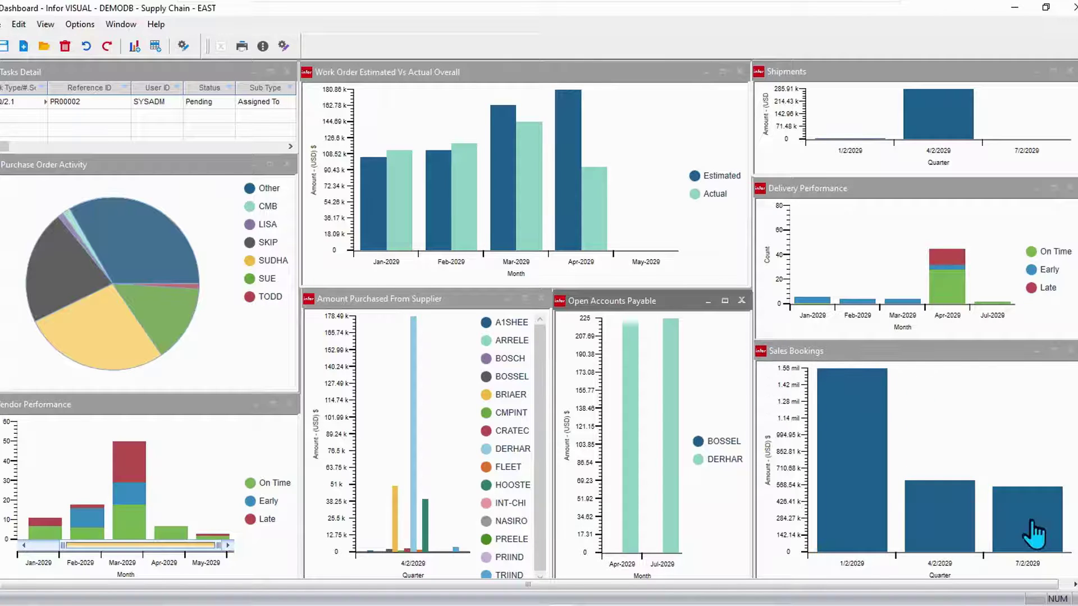
mouse_move(850, 430)
Open the Sales Bookings chart settings and preview the series grouped by Month
right_click(946, 421)
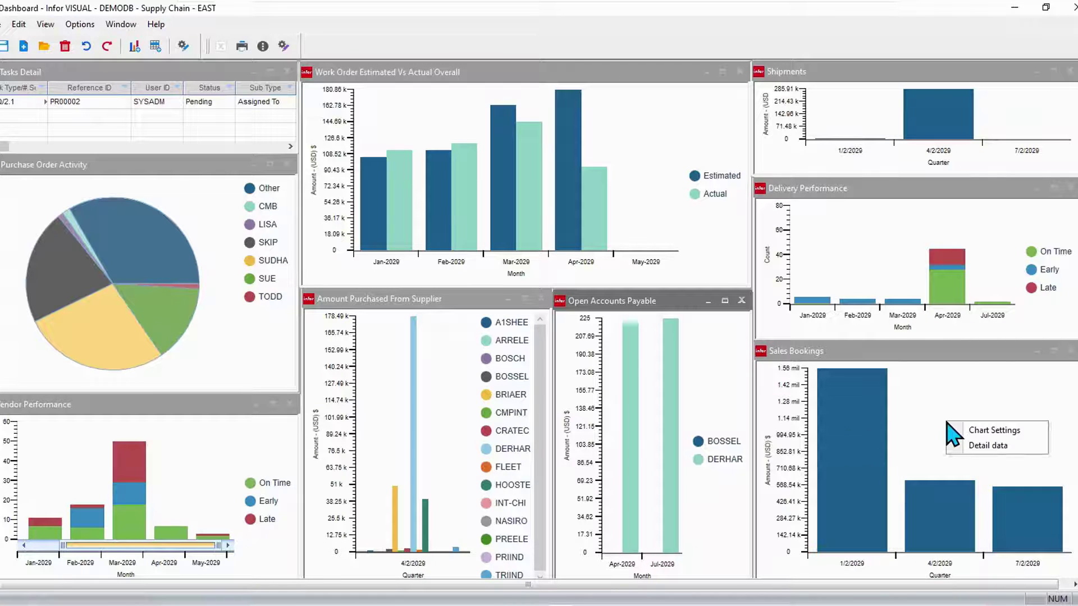
click(983, 433)
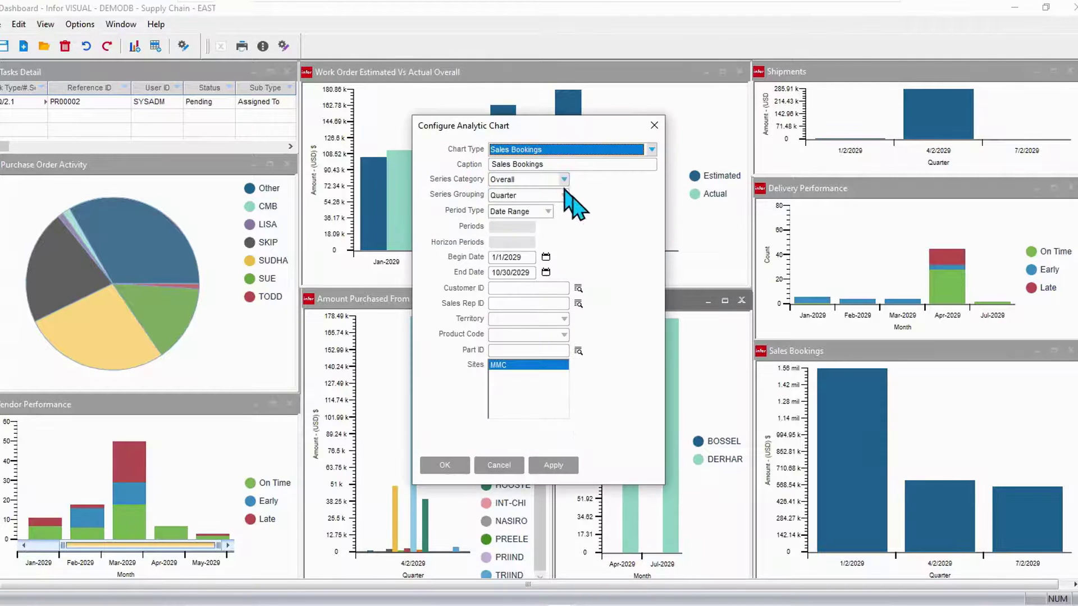
click(565, 195)
click(508, 227)
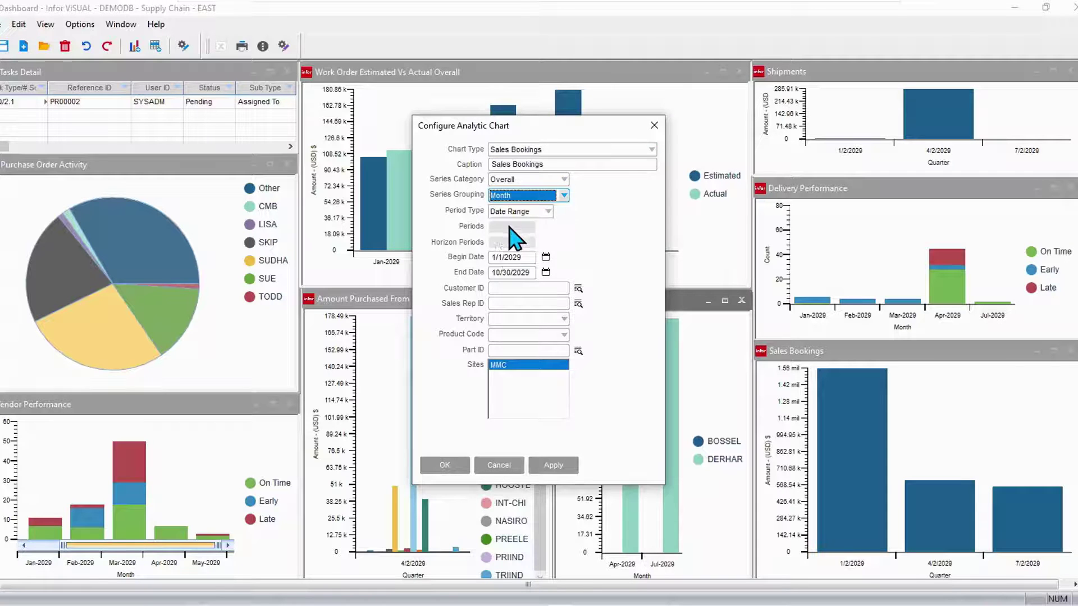
click(553, 465)
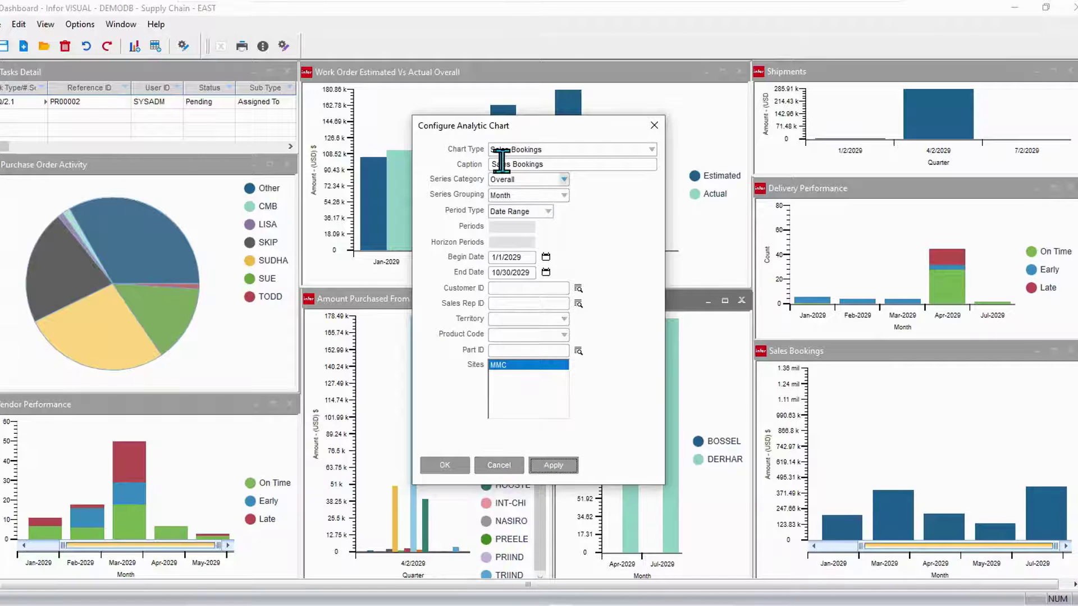
Restore the Quarter grouping, apply it, and close the chart settings
click(565, 196)
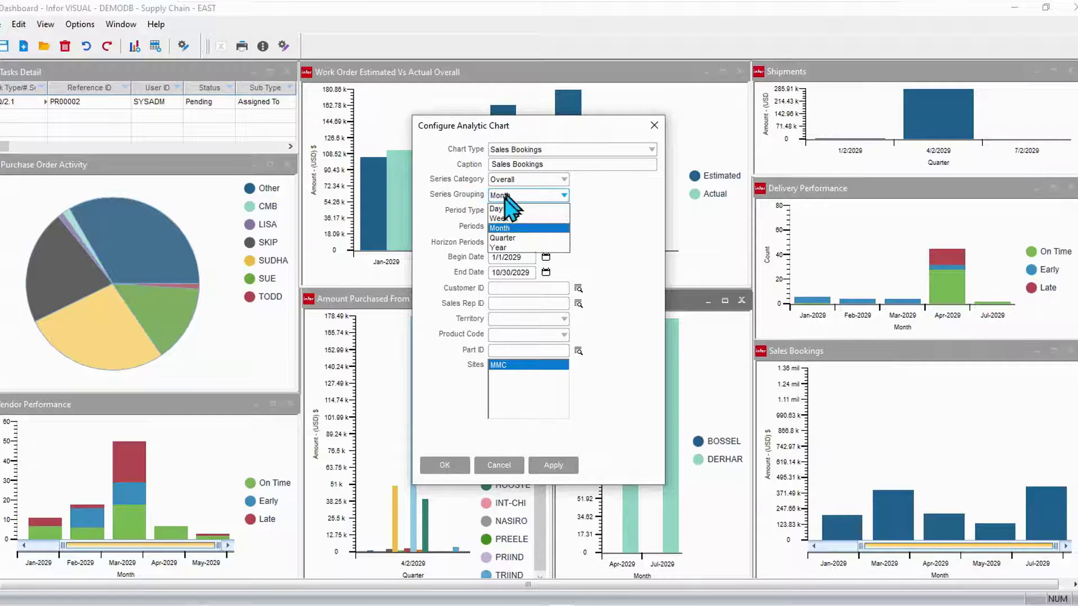
click(510, 245)
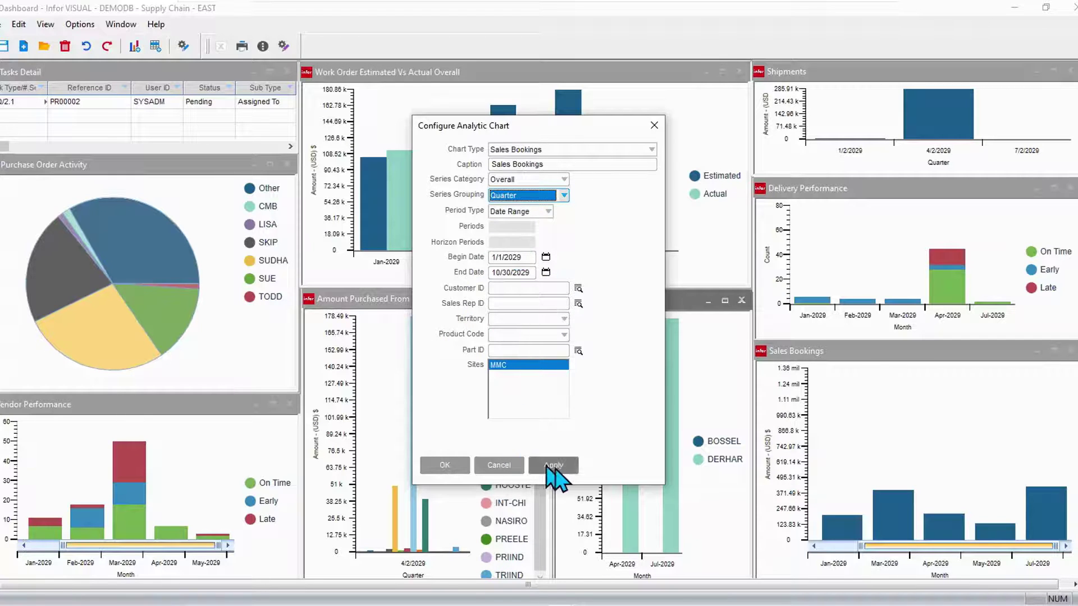
click(553, 466)
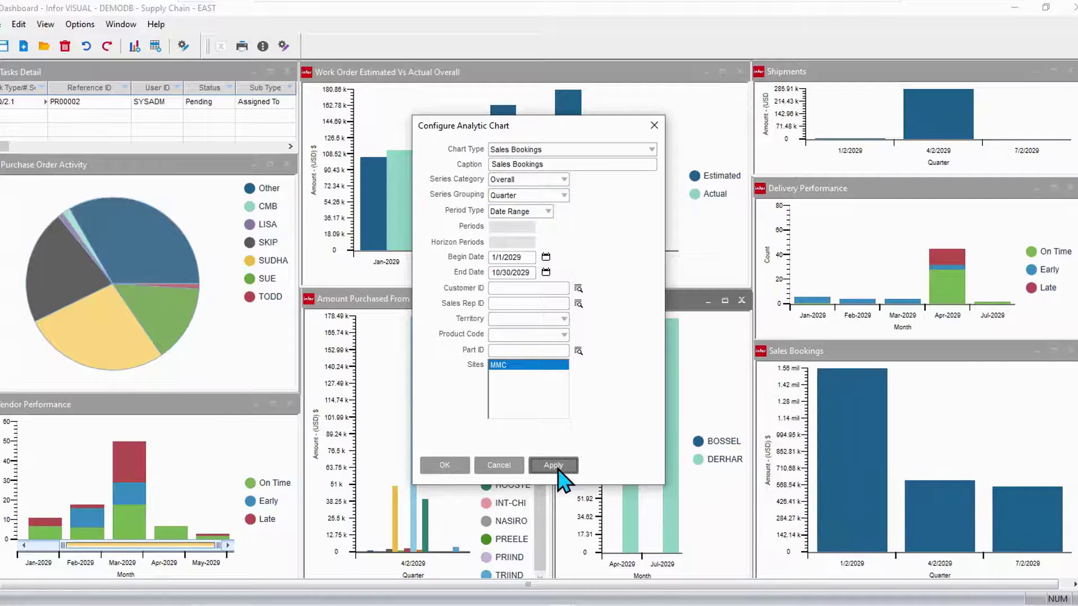
click(652, 125)
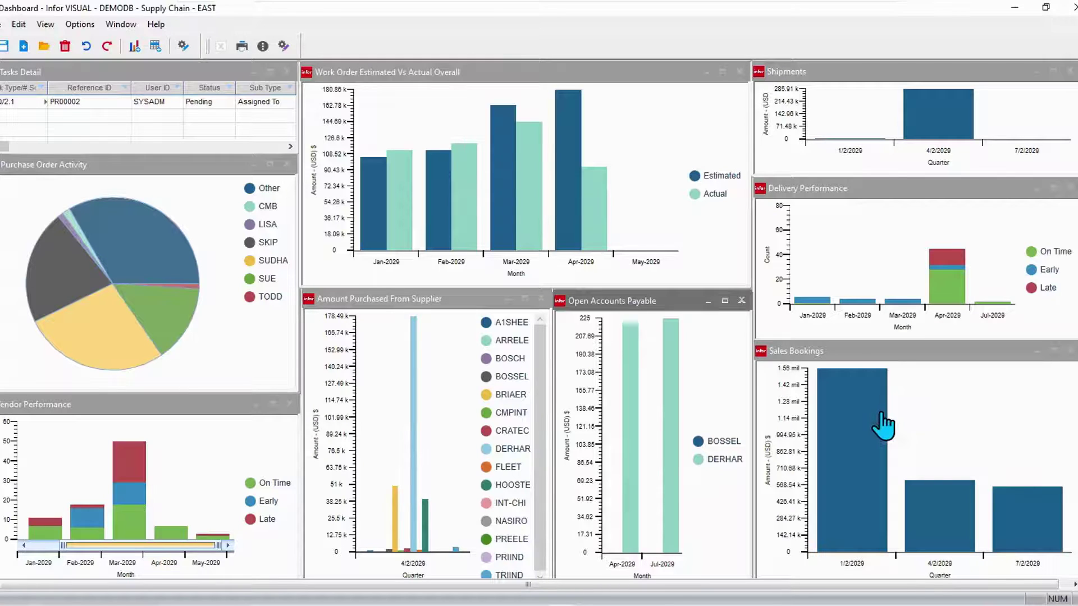
Drill into the 1/2/2029 Sales Bookings bar and enlarge the detail grid
click(836, 417)
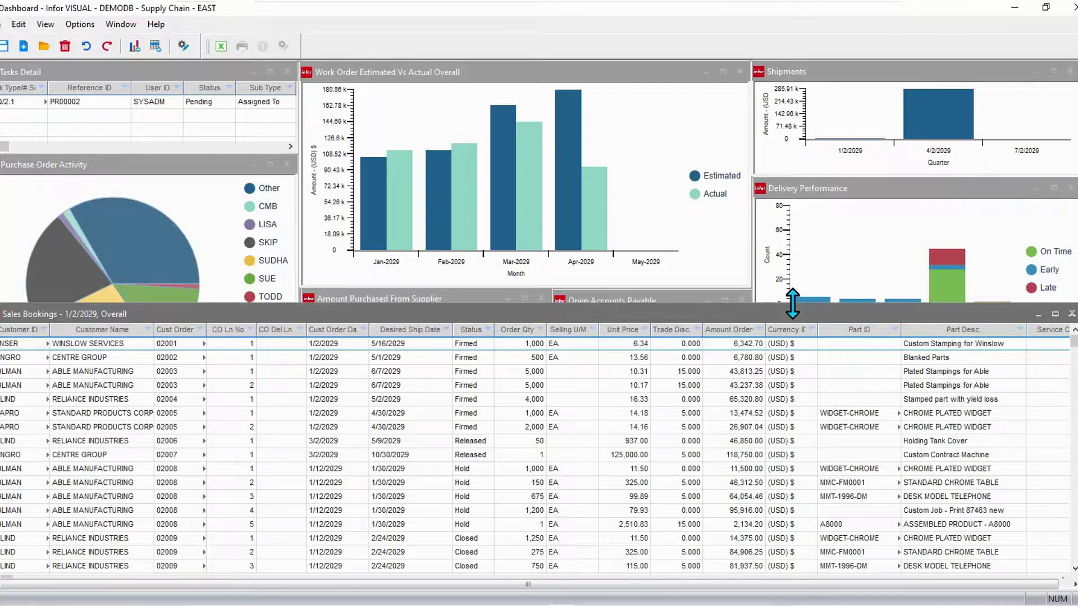
drag(792, 303, 786, 153)
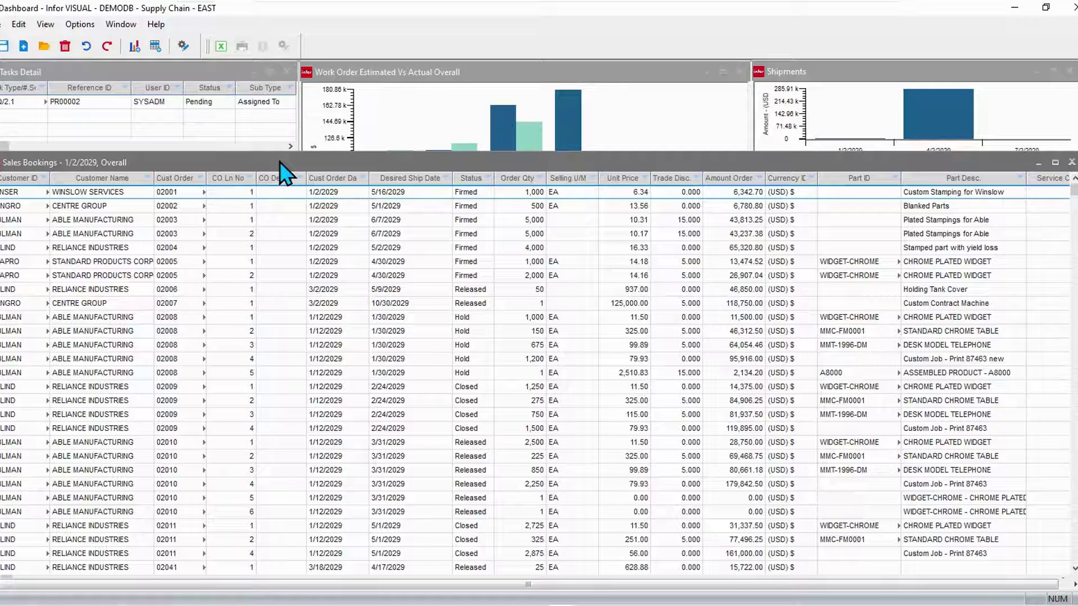
drag(270, 176, 176, 181)
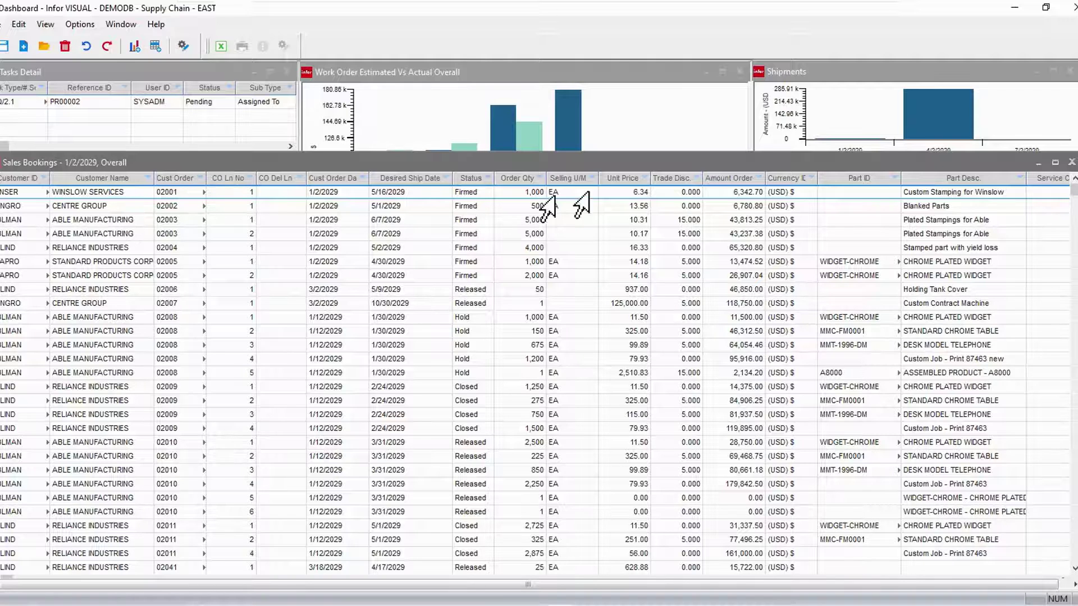
Sort the detail by Amount Order descending and place that column beside Customer ID
click(728, 181)
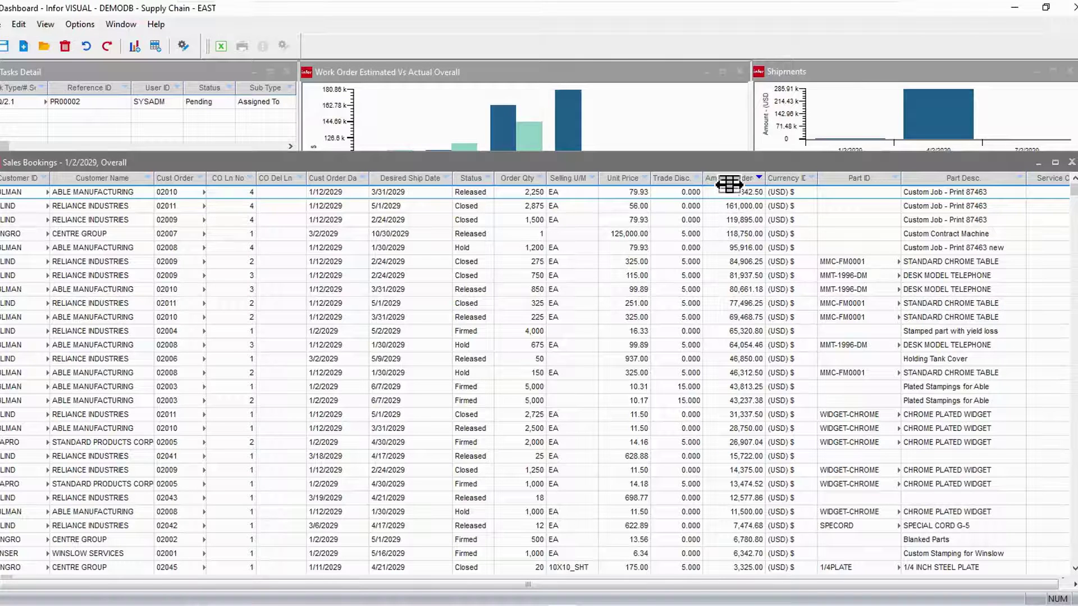
drag(728, 184, 141, 258)
drag(230, 188, 88, 192)
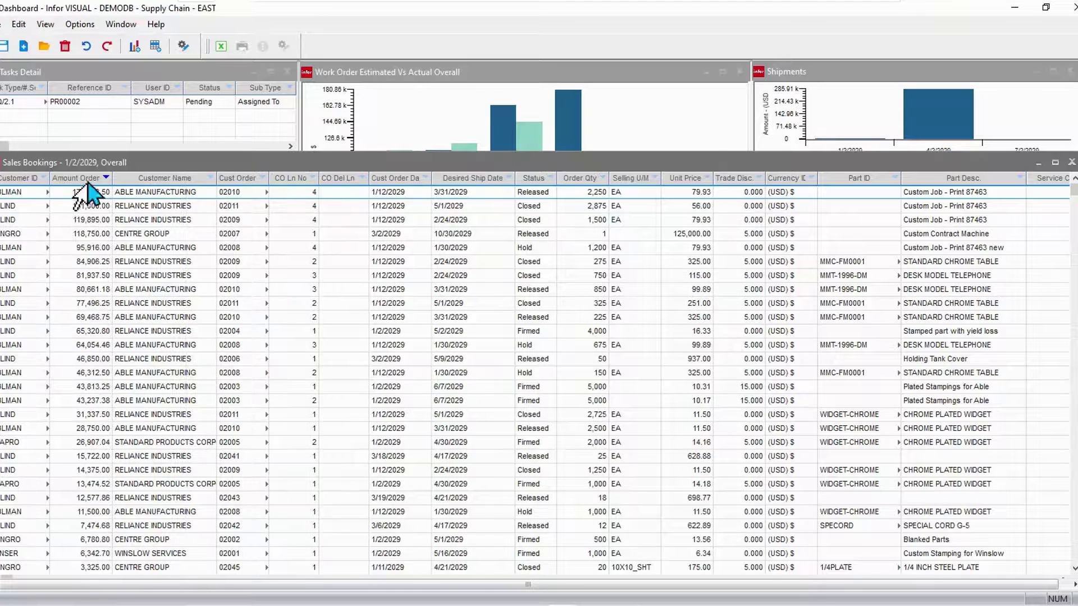
double_click(266, 250)
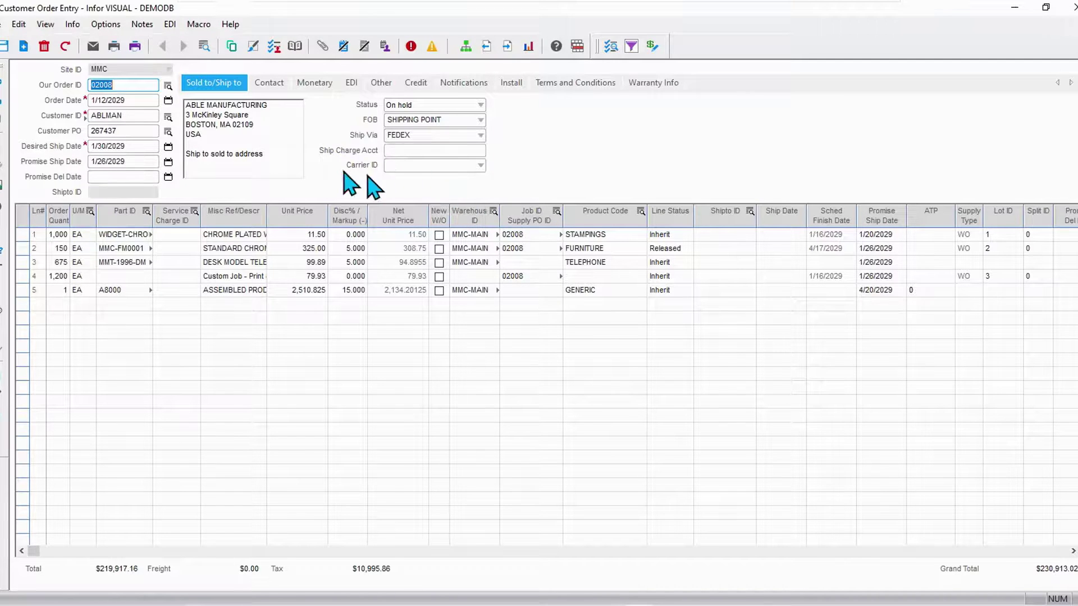
click(270, 50)
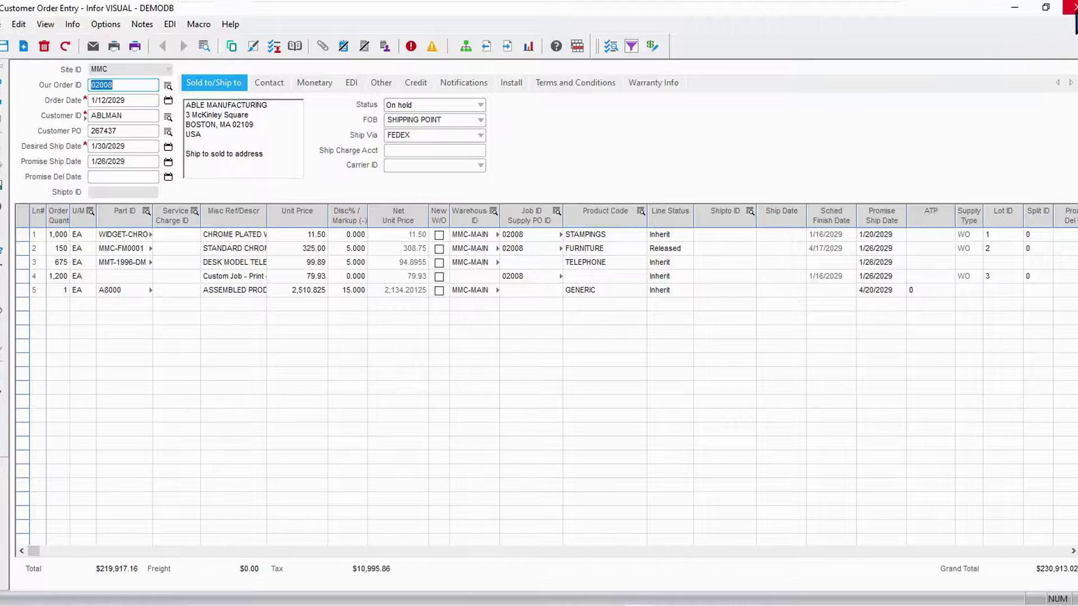
click(1073, 7)
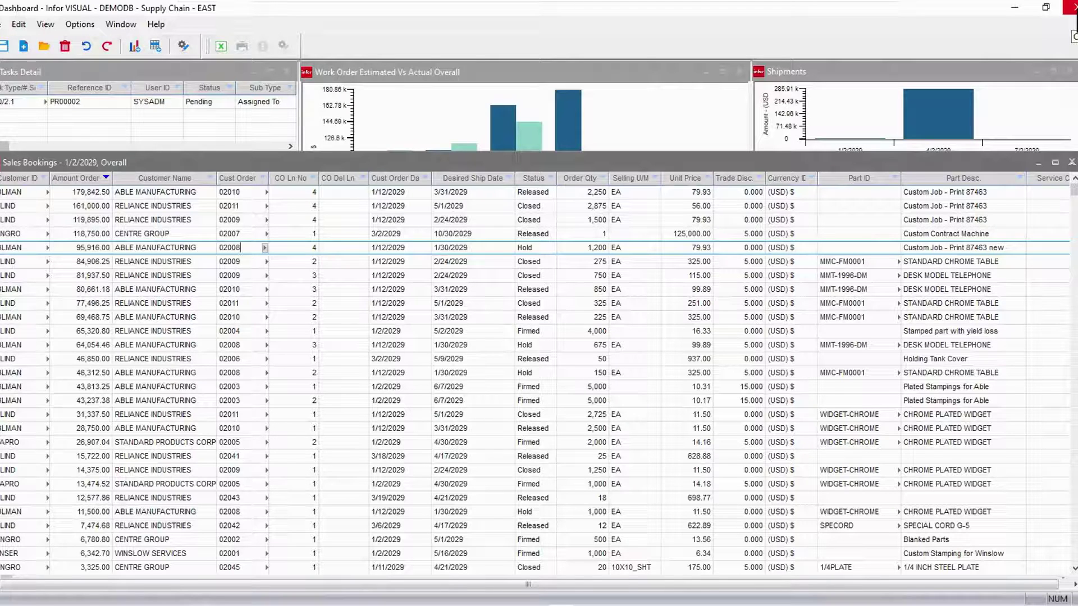
Close the Sales Bookings detail grid to reveal the full Supply Chain dashboard
click(1071, 164)
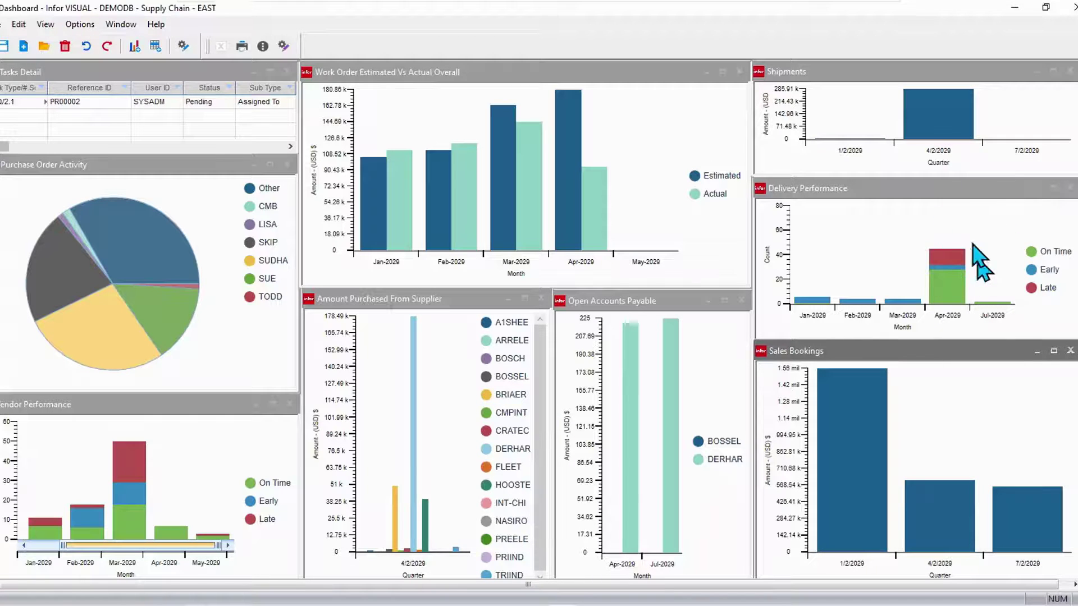
mouse_move(958, 266)
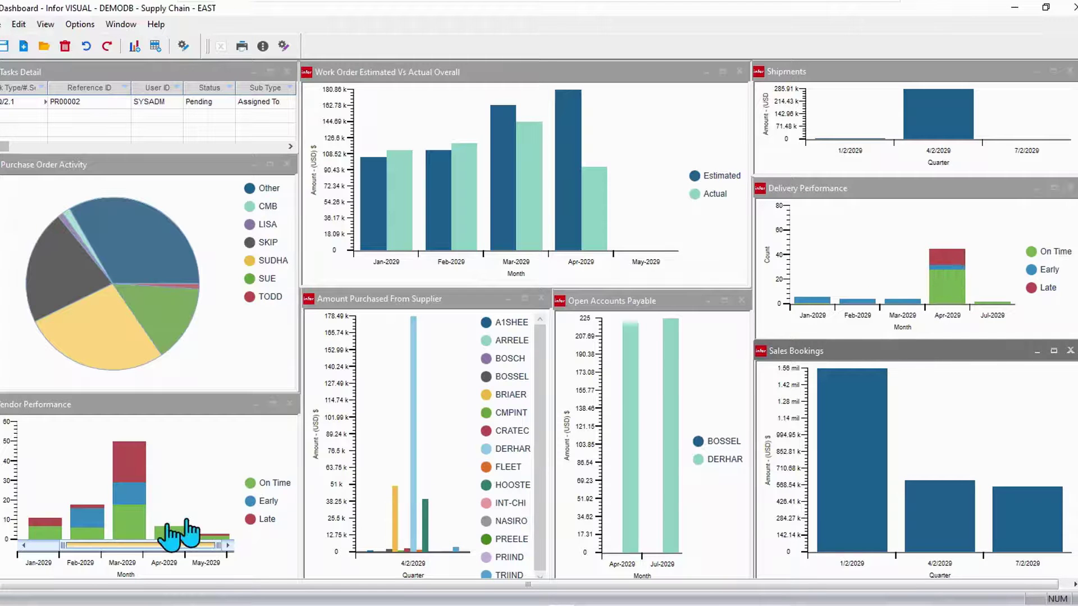